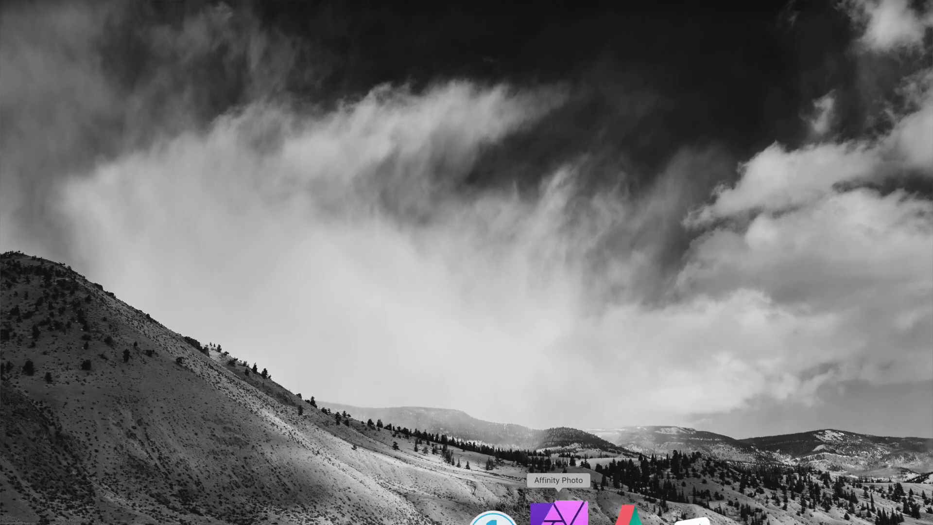
# Launch Affinity Photo and enable 'Save' over imported PSD files in General preferences
pyautogui.click(558, 510)
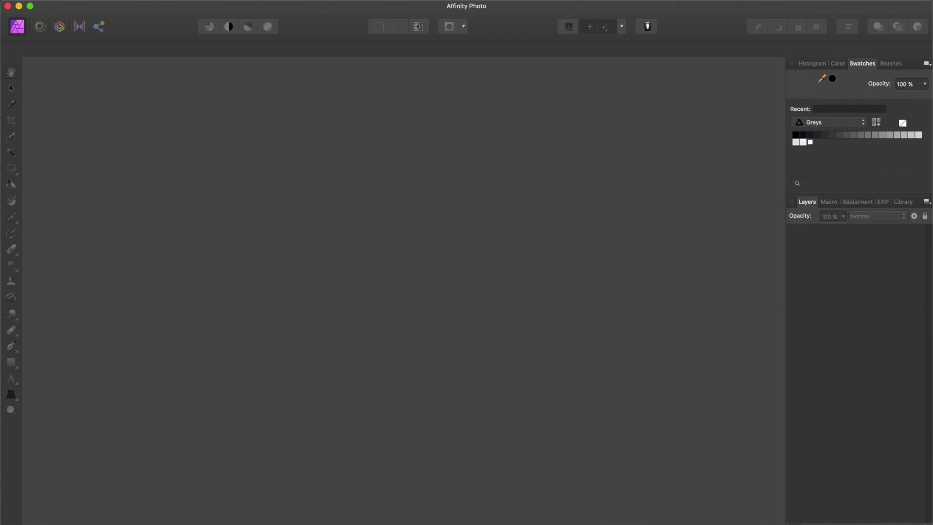
pyautogui.click(61, 73)
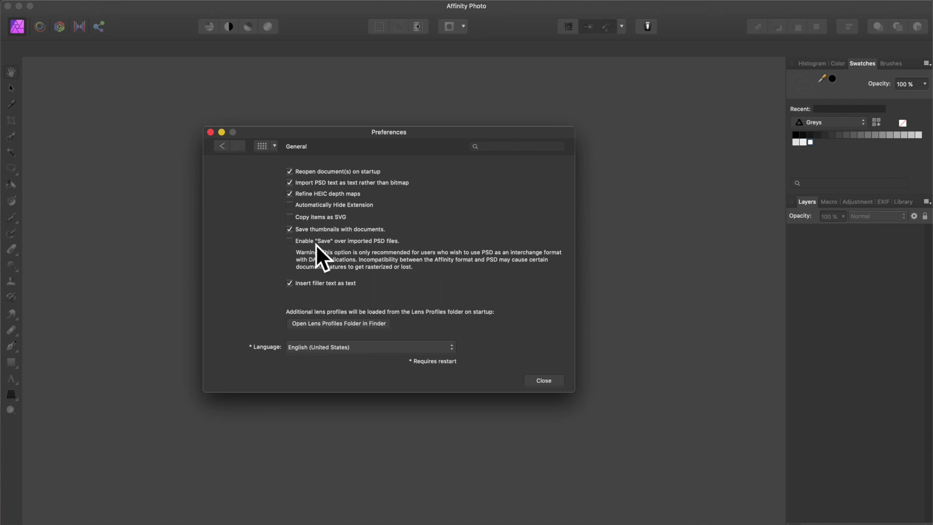
pyautogui.click(289, 241)
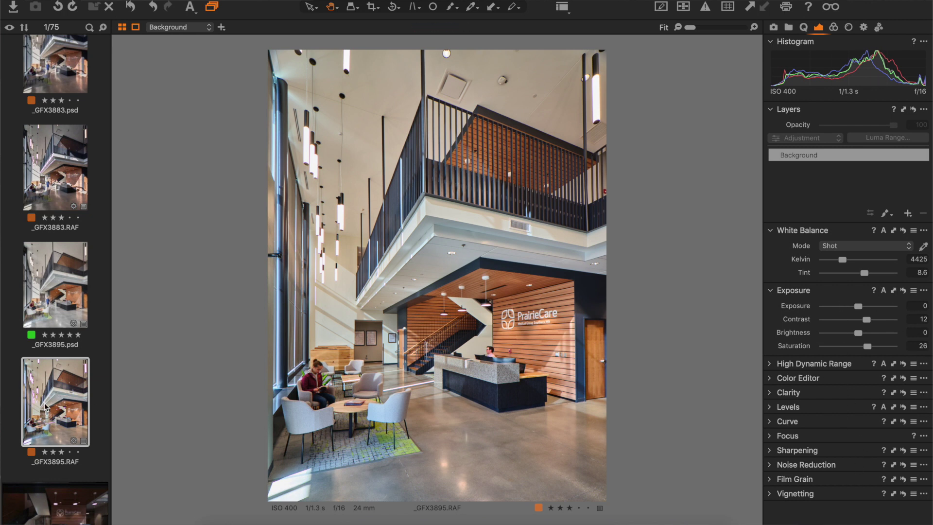
# Show the Edit With editor list for the _GFX3895.RAF thumbnail
pyautogui.rightClick(59, 406)
pyautogui.moveTo(115, 261)
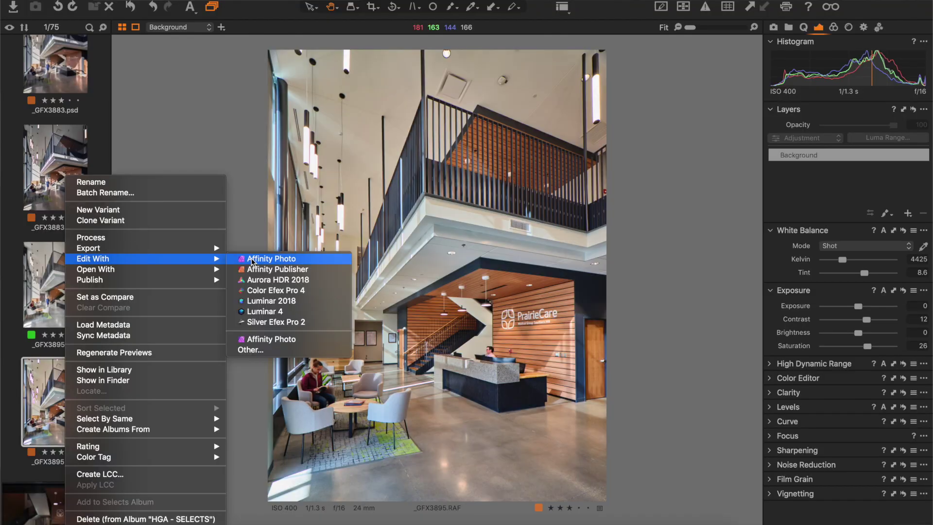
# Review the allowed applications in Capture One's Plugins preferences
pyautogui.click(251, 261)
pyautogui.click(59, 1)
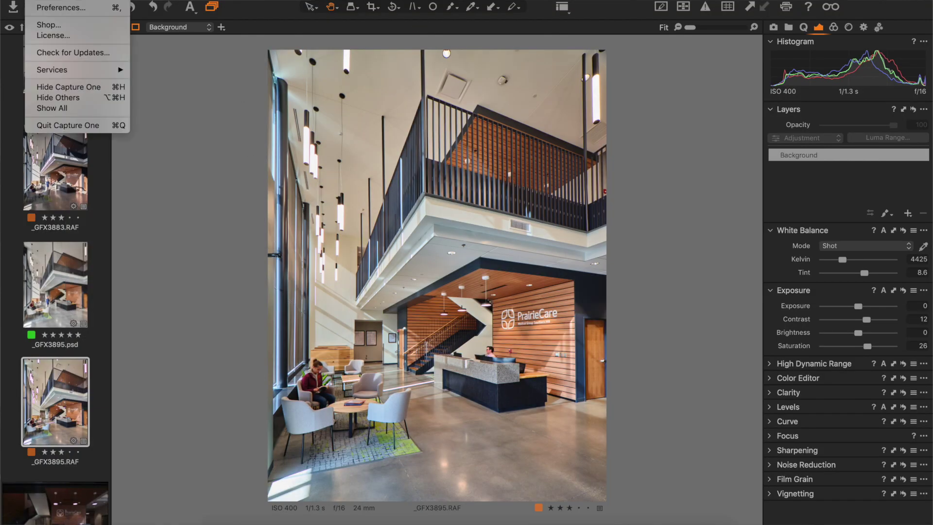
pyautogui.click(69, 8)
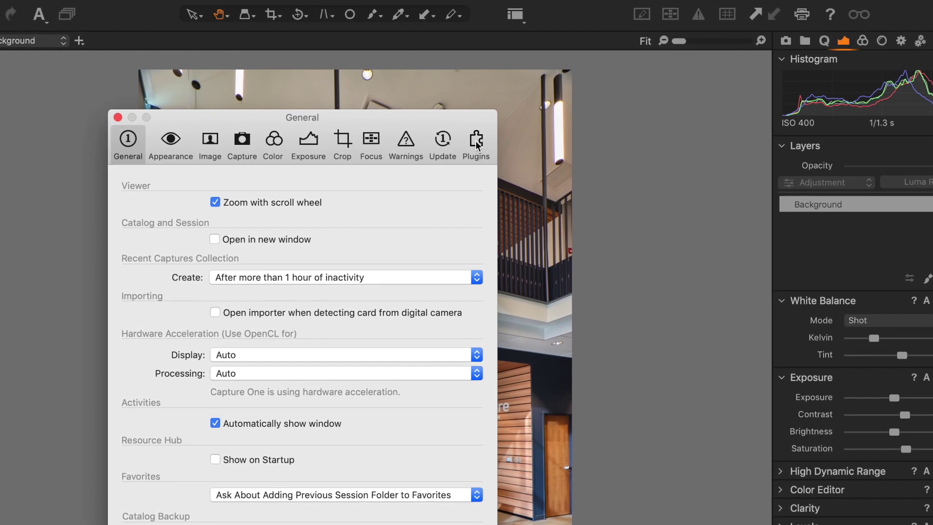
pyautogui.click(476, 145)
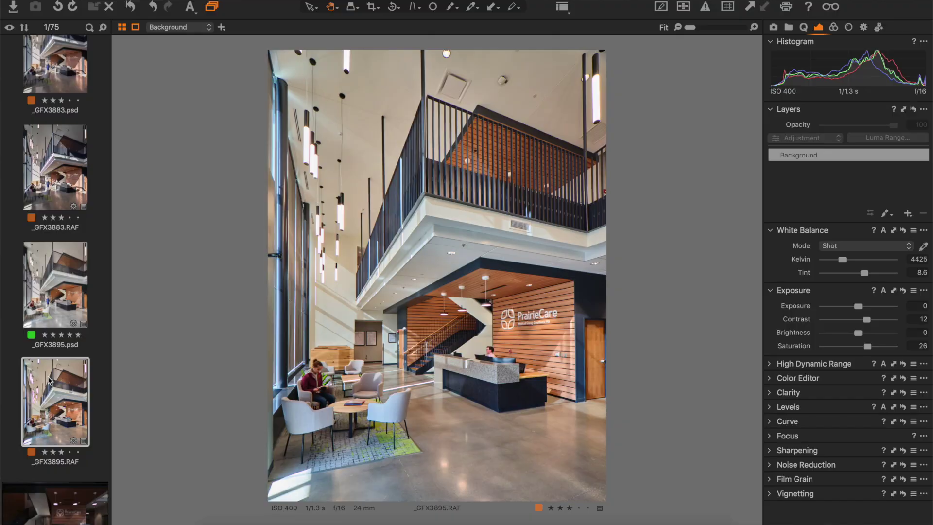
# Send _GFX3895.RAF to Affinity Photo as a 16-bit Adobe RGB (1998) PSD, 8300 px long edge
pyautogui.rightClick(49, 378)
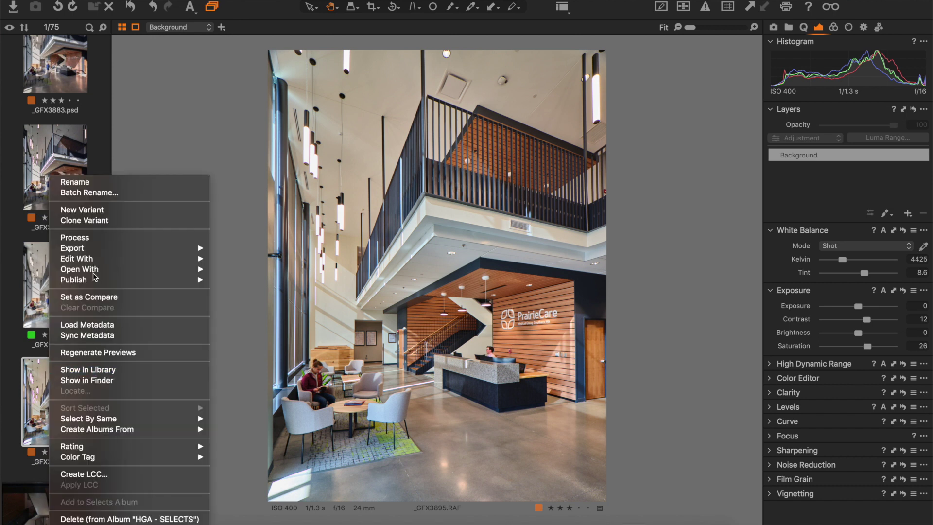
pyautogui.moveTo(95, 259)
pyautogui.click(274, 263)
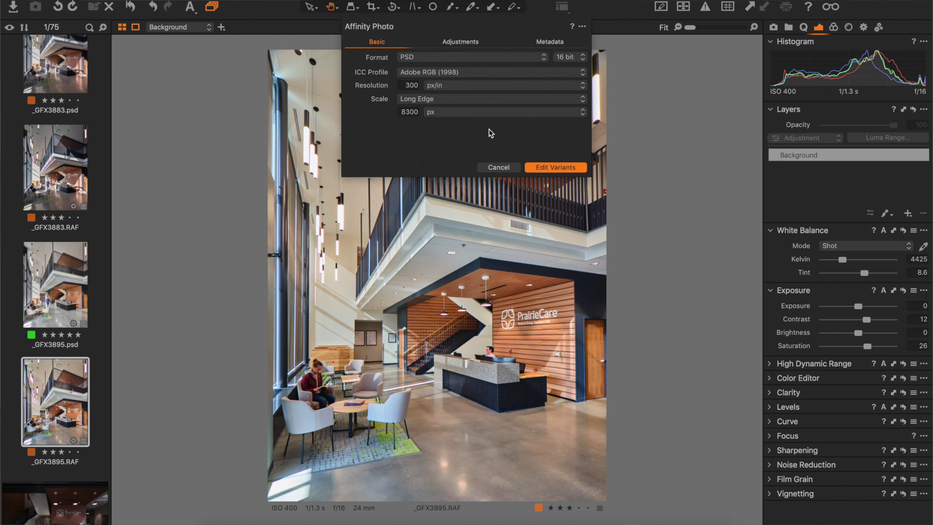
pyautogui.click(560, 168)
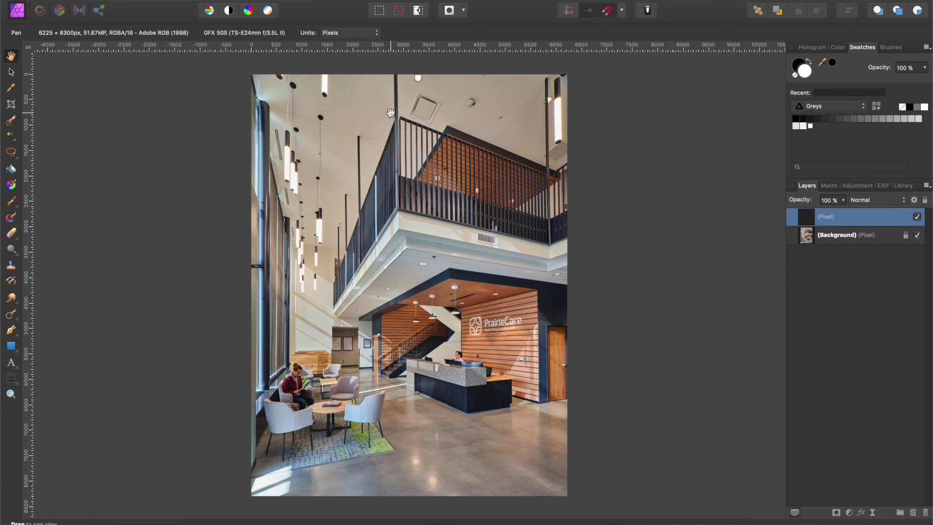
# Select the Inpainting Brush and set it to sample the current layer and below
pyautogui.scroll(5, 398, 109)
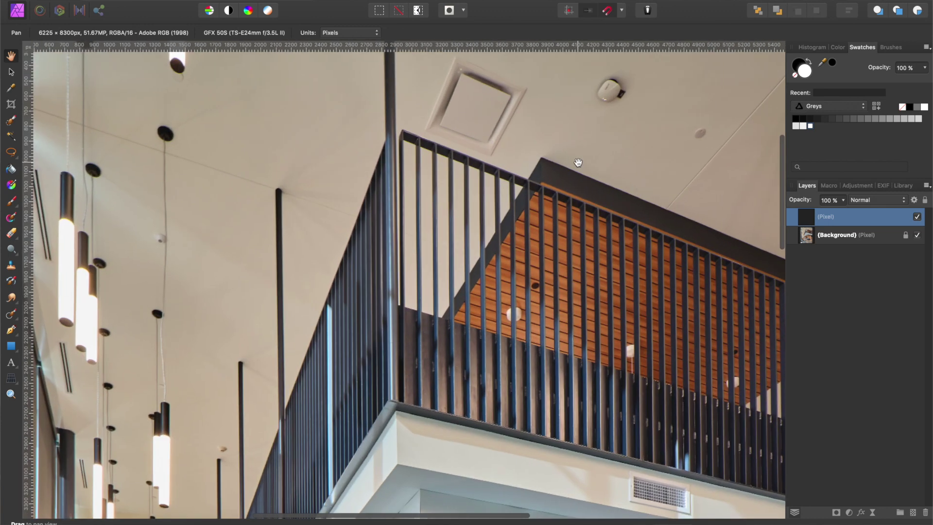
pyautogui.scroll(5, 500, 167)
pyautogui.hscroll(3, 389, 209)
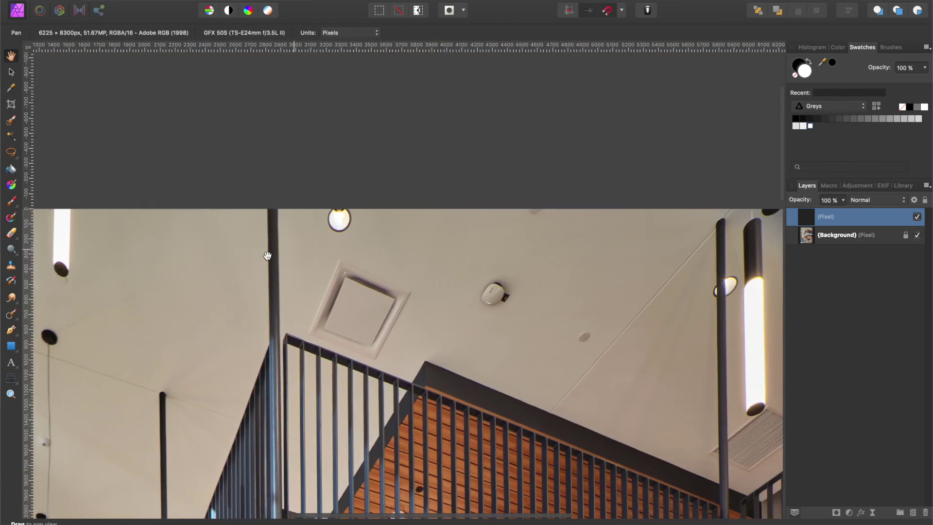
pyautogui.click(10, 314)
pyautogui.click(501, 31)
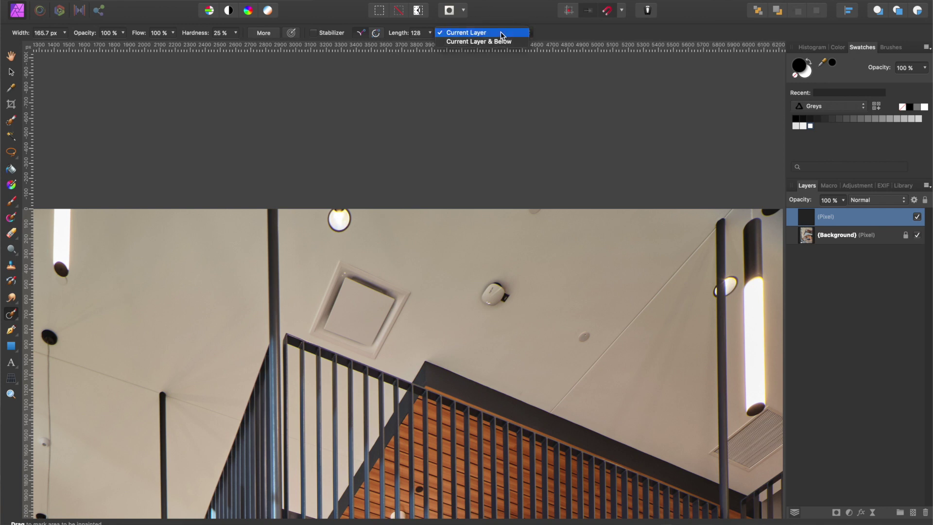
pyautogui.click(499, 43)
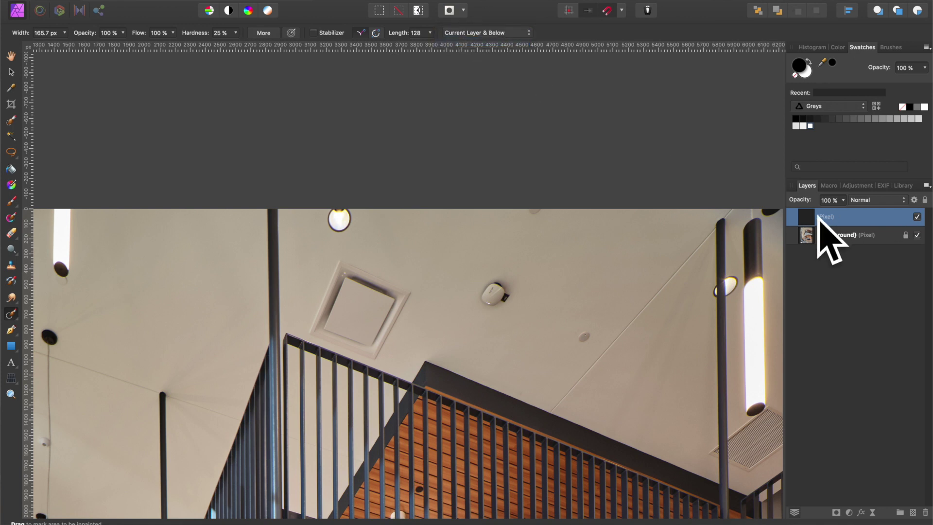
# Inpaint away the ceiling disc, fixture, lamp and vent, then return to Capture One
pyautogui.scroll(-3, 528, 192)
pyautogui.moveTo(544, 146); pyautogui.dragTo(532, 145)
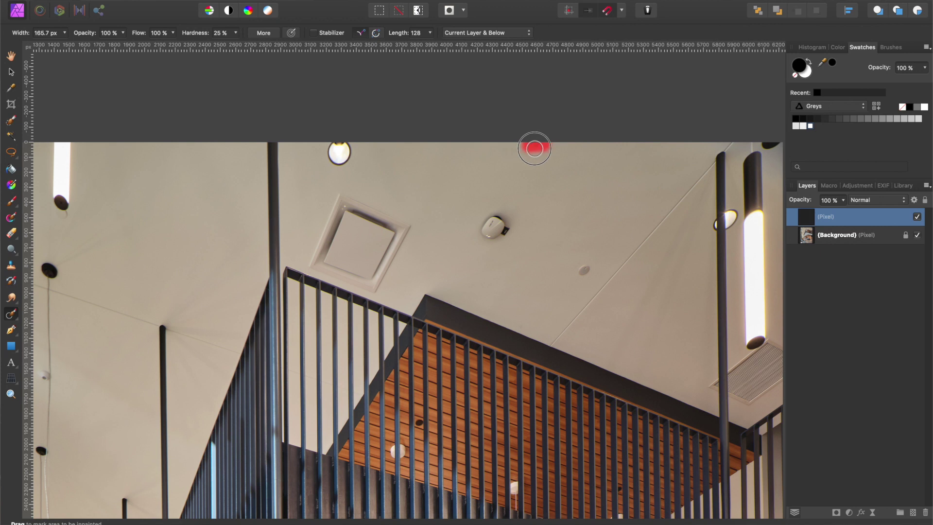
pyautogui.moveTo(591, 265); pyautogui.dragTo(581, 274)
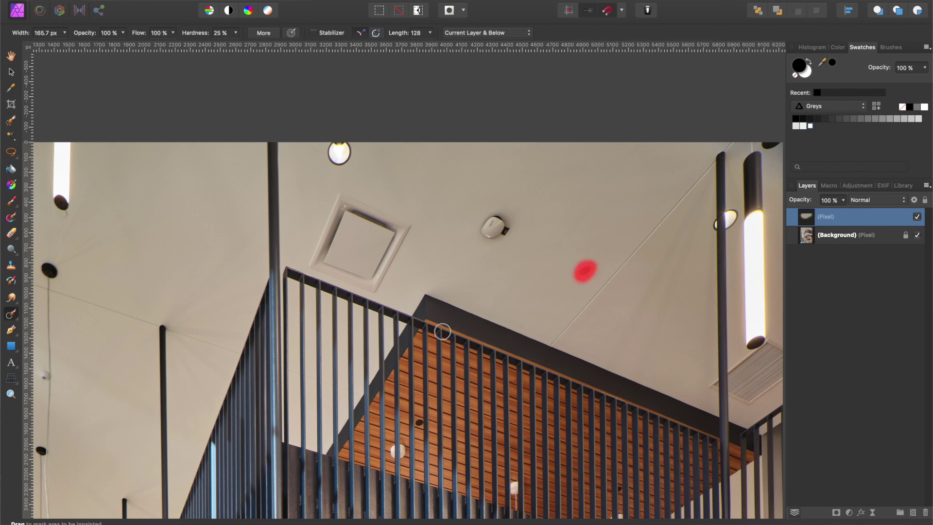
pyautogui.moveTo(491, 214)
pyautogui.mouseDown()
pyautogui.moveTo(488, 239)
pyautogui.moveTo(512, 218)
pyautogui.moveTo(495, 238)
pyautogui.moveTo(505, 228)
pyautogui.moveTo(477, 230)
pyautogui.moveTo(501, 228)
pyautogui.mouseUp()
pyautogui.moveTo(336, 148); pyautogui.dragTo(342, 157)
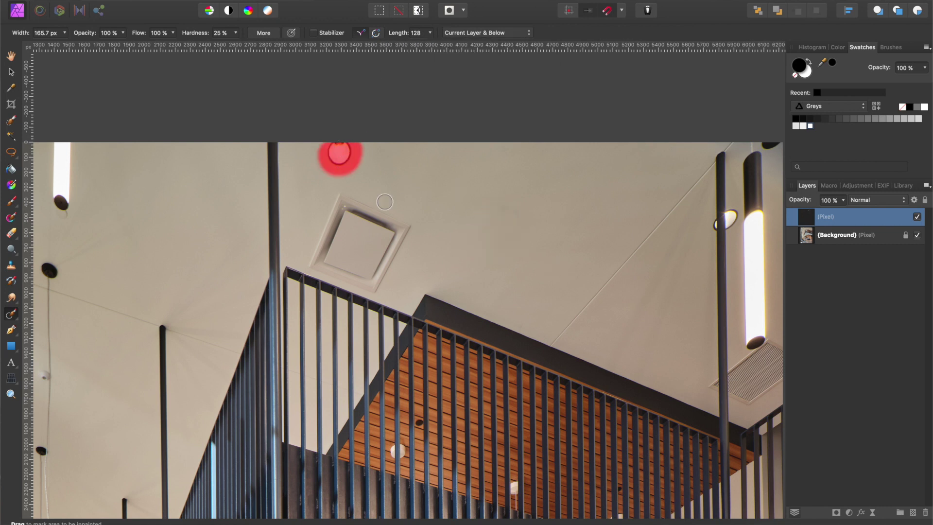
pyautogui.scroll(5, 333, 271)
pyautogui.press('[')
pyautogui.press('[')
pyautogui.press('[')
pyautogui.moveTo(345, 88)
pyautogui.mouseDown()
pyautogui.moveTo(327, 337)
pyautogui.moveTo(445, 391)
pyautogui.moveTo(542, 188)
pyautogui.moveTo(471, 187)
pyautogui.moveTo(362, 325)
pyautogui.moveTo(355, 147)
pyautogui.moveTo(318, 243)
pyautogui.moveTo(392, 235)
pyautogui.moveTo(373, 268)
pyautogui.mouseUp()
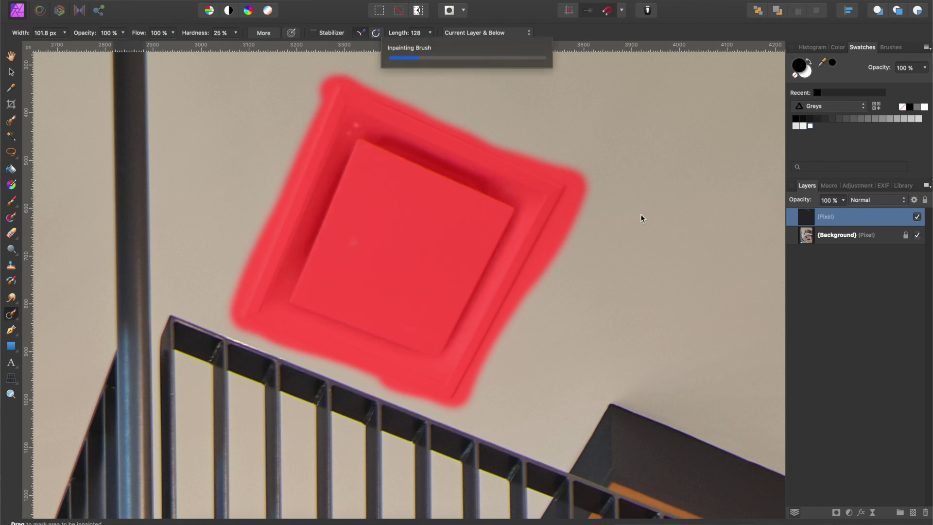
pyautogui.press('super+0')
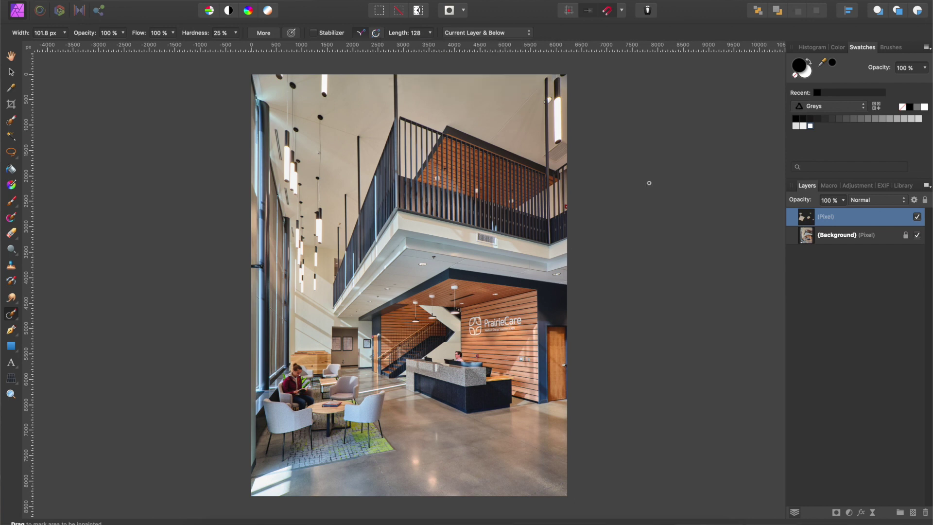
pyautogui.press('super+Tab')
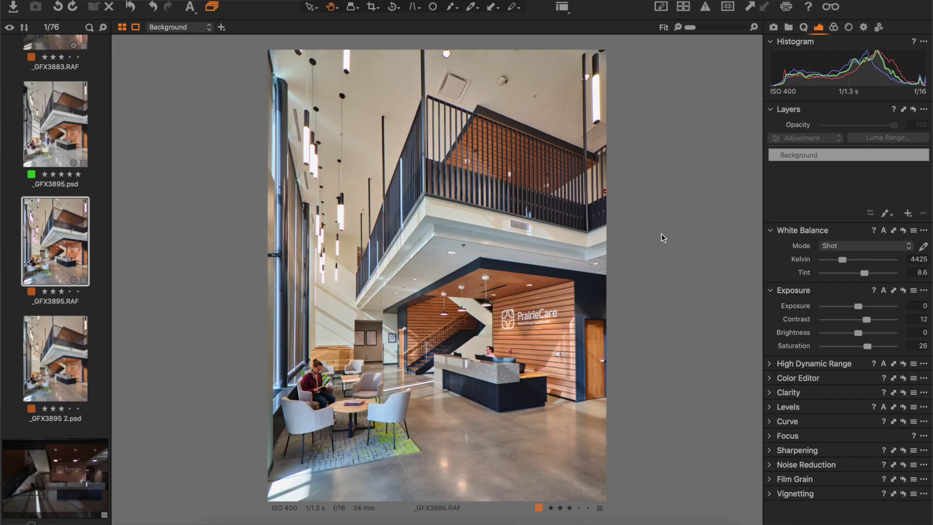
# Select the edited _GFX3895.psd and show its Open With application list
pyautogui.click(57, 360)
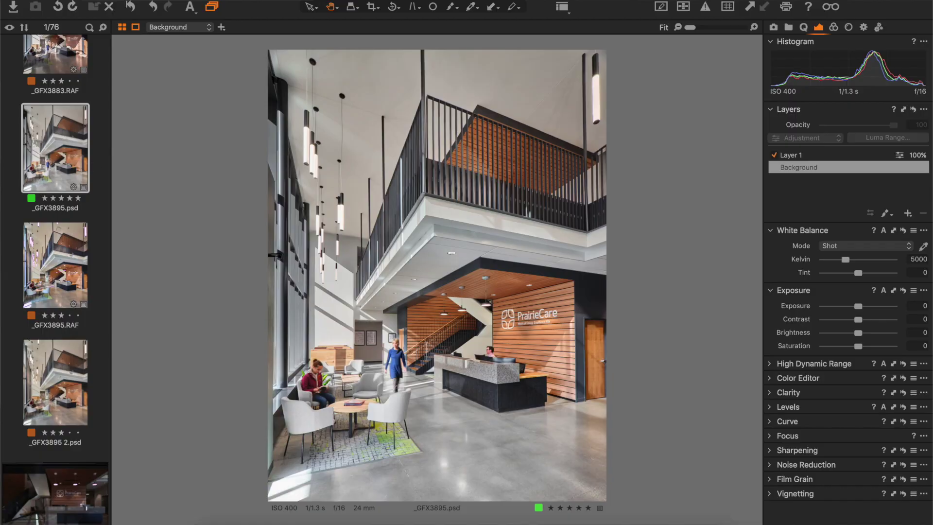
pyautogui.rightClick(58, 135)
pyautogui.moveTo(112, 217)
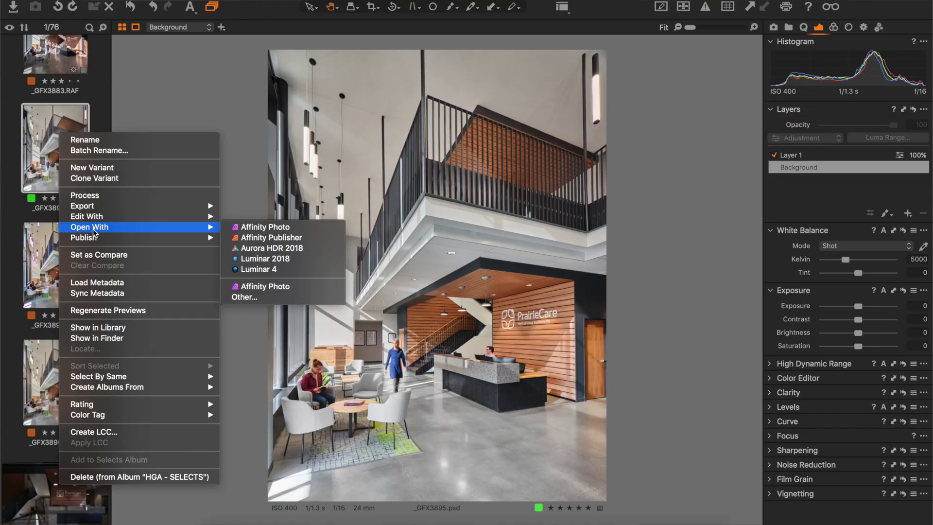
# Open the edited _GFX3895.psd in Affinity Photo
pyautogui.click(265, 227)
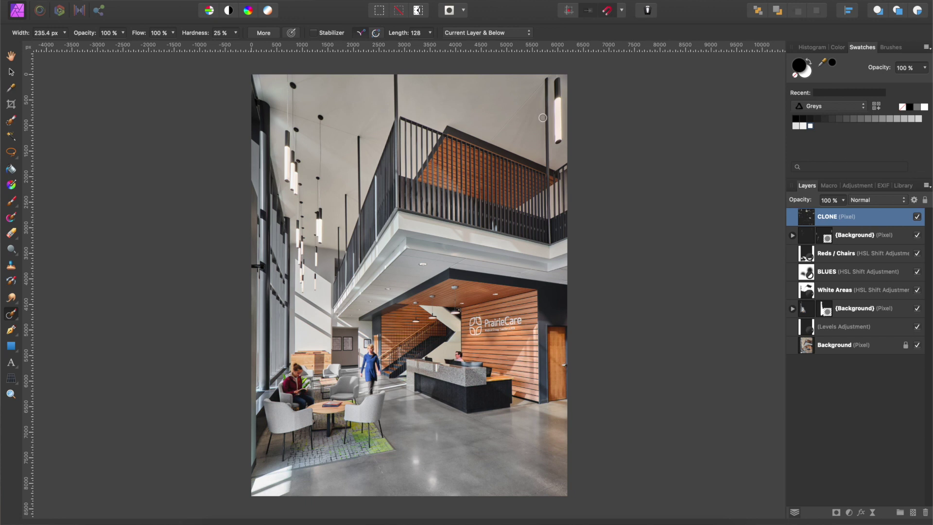
# Paint out the hanging pendant light and send the edit back to Capture One
pyautogui.moveTo(557, 77); pyautogui.dragTo(558, 147)
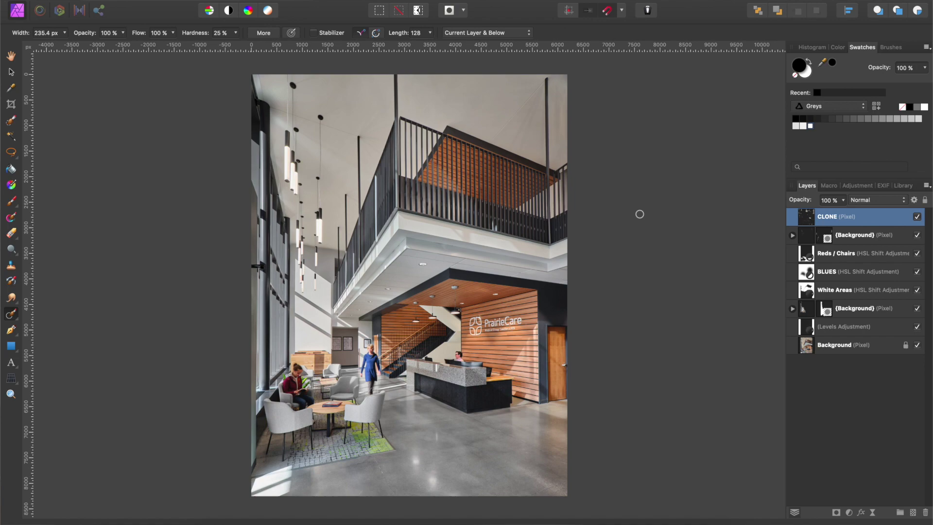
pyautogui.press('super+Tab')
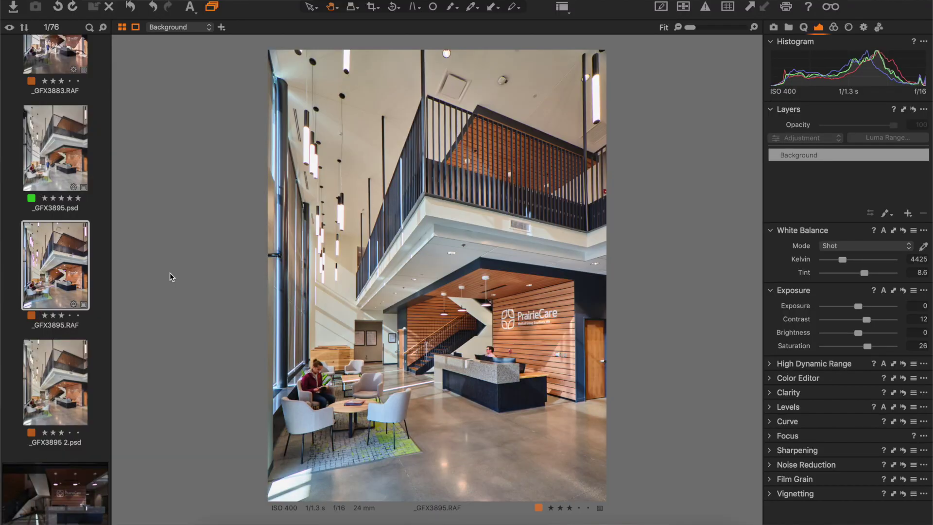
# Send the original _GFX3895.RAF to Affinity Photo as a TIFF edit variant
pyautogui.rightClick(51, 259)
pyautogui.moveTo(54, 263)
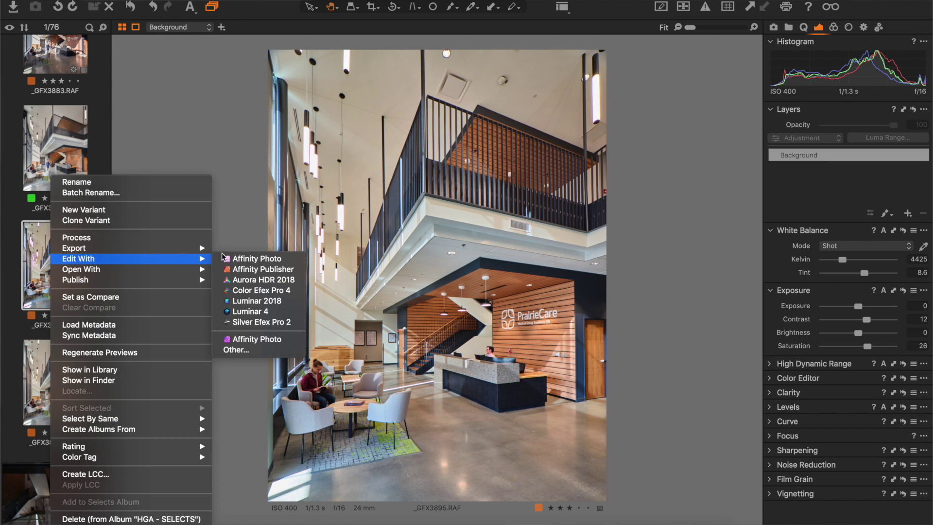
pyautogui.click(249, 259)
pyautogui.click(467, 58)
pyautogui.click(463, 49)
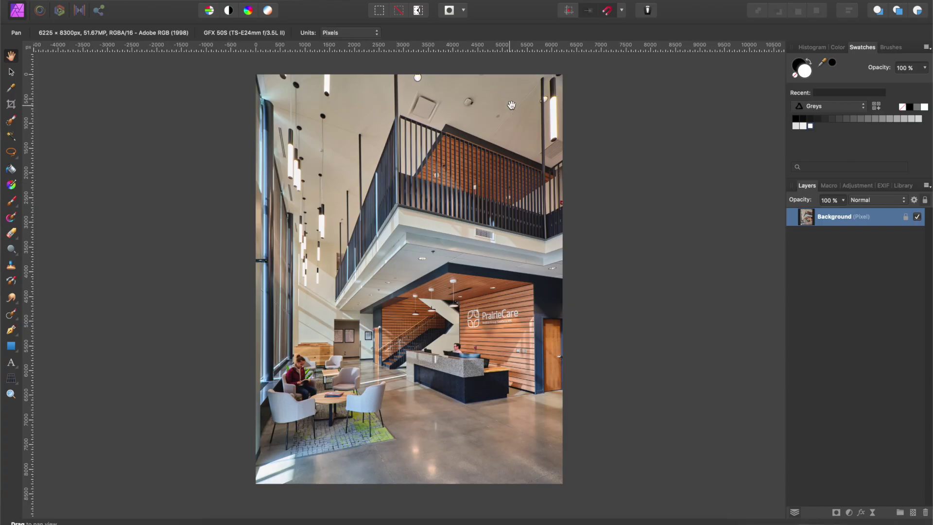
# Add a new pixel layer named CLONE above the photo
pyautogui.click(913, 513)
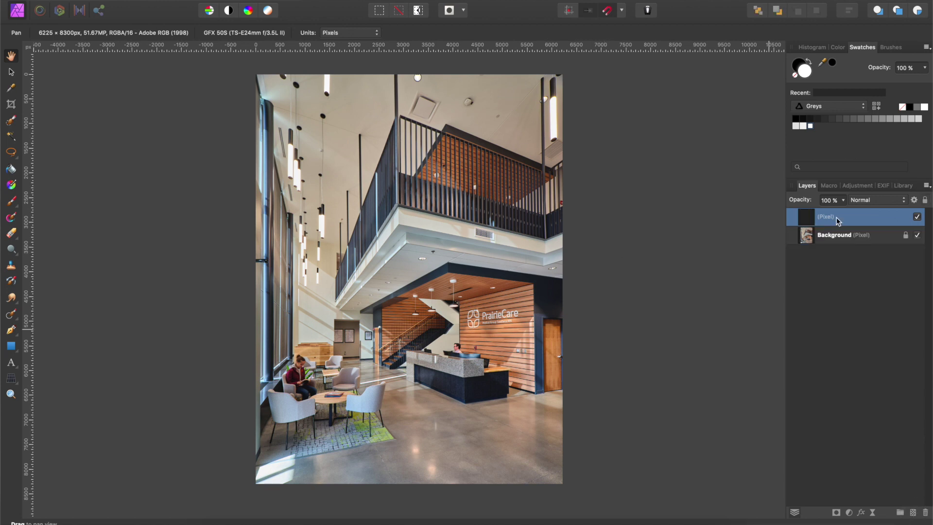
pyautogui.doubleClick(839, 219)
pyautogui.write('CL')
pyautogui.press('Return')
# Inpaint the ceiling spots and the vent on the CLONE layer
pyautogui.press('j')
pyautogui.scroll(5, 466, 85)
pyautogui.moveTo(440, 156); pyautogui.dragTo(445, 152)
pyautogui.moveTo(613, 189); pyautogui.dragTo(569, 240)
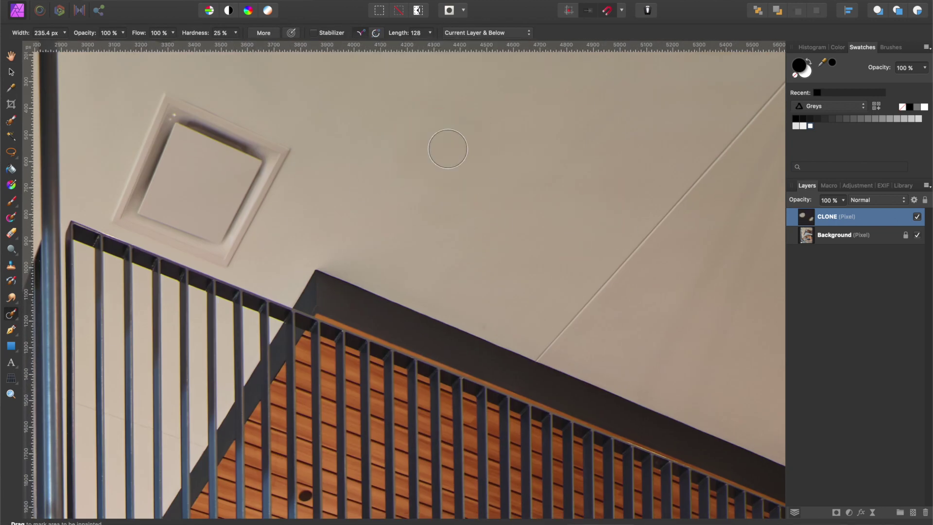
pyautogui.scroll(5, 512, 202)
pyautogui.hscroll(-5, 512, 202)
pyautogui.moveTo(315, 225)
pyautogui.mouseDown()
pyautogui.moveTo(427, 302)
pyautogui.moveTo(327, 246)
pyautogui.moveTo(371, 333)
pyautogui.moveTo(260, 348)
pyautogui.moveTo(265, 355)
pyautogui.mouseUp()
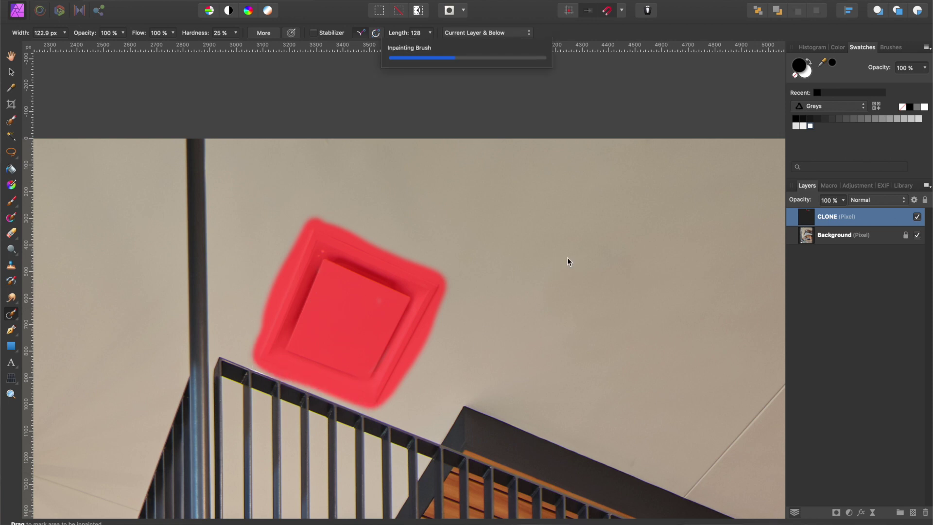
pyautogui.press('super+0')
# Save the TIFF with layers and view _GFX3895.tif in Capture One
pyautogui.press('super+s')
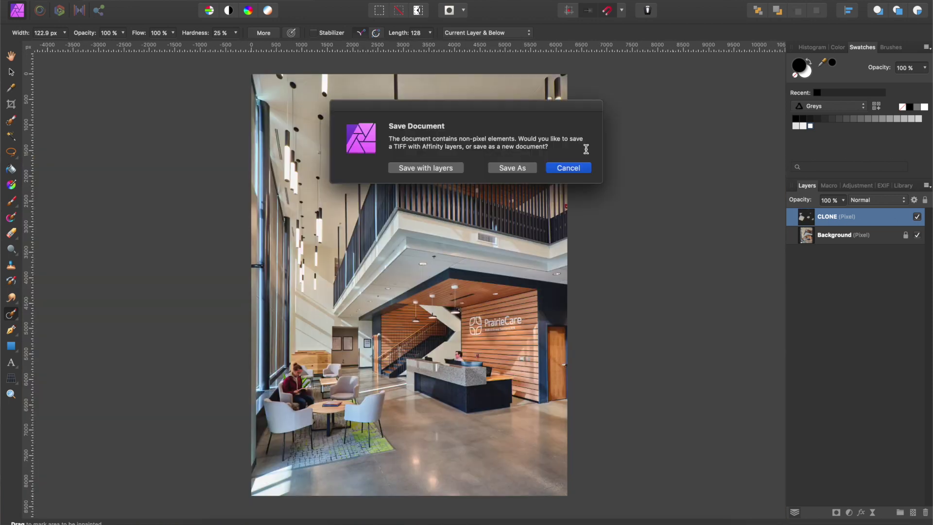
pyautogui.moveTo(524, 111); pyautogui.dragTo(499, 153)
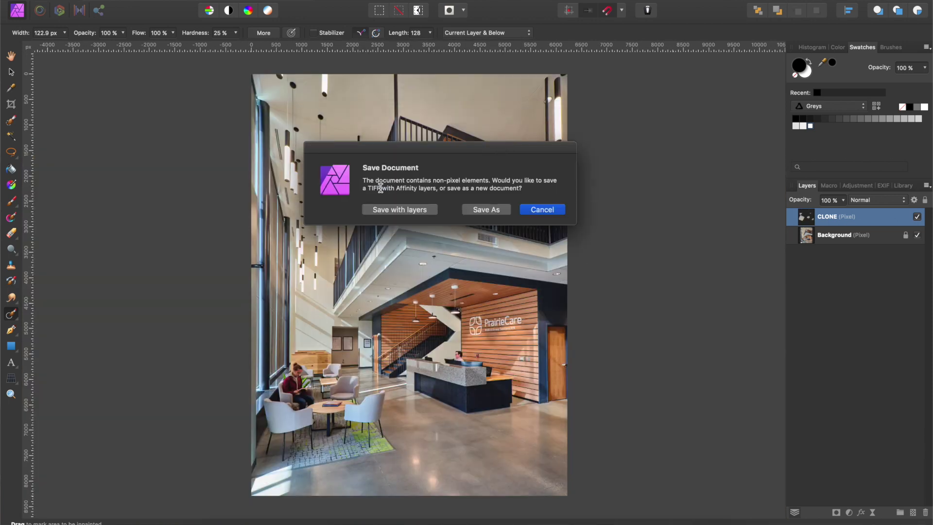
pyautogui.click(412, 210)
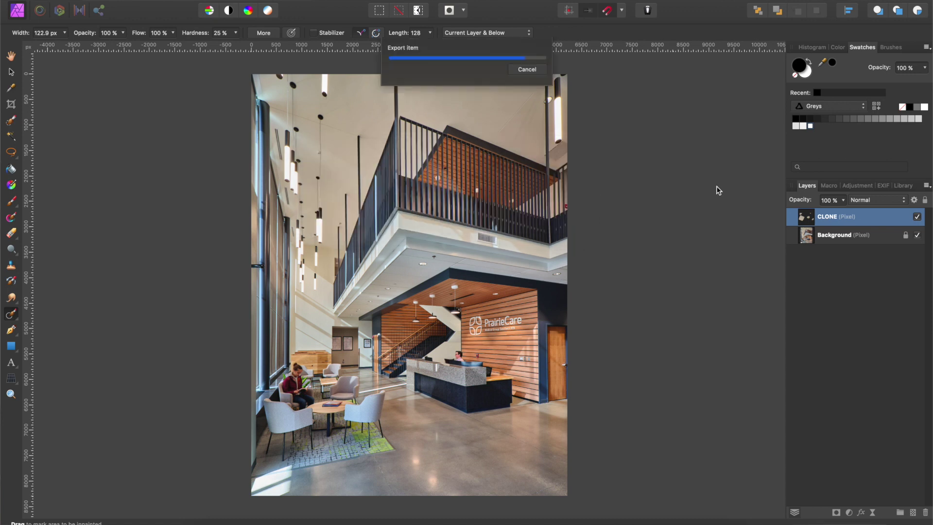
pyautogui.click(483, 510)
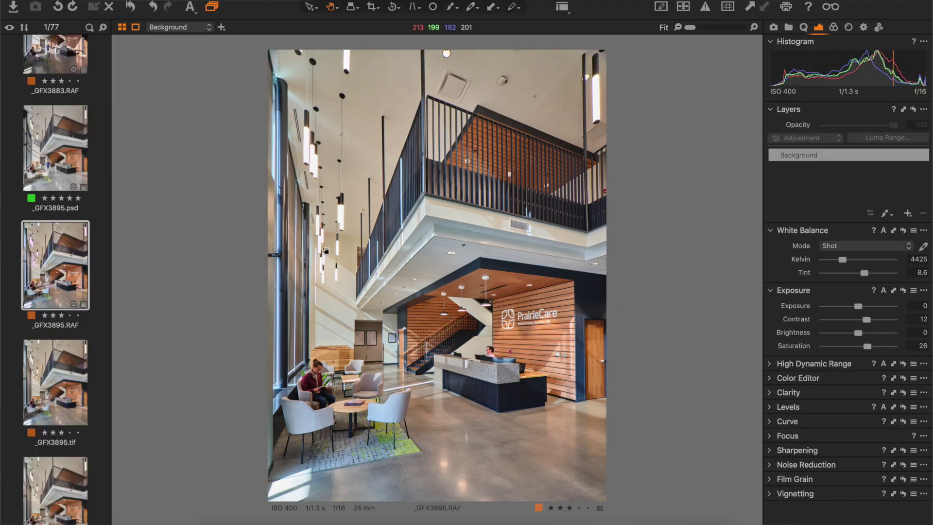
pyautogui.click(54, 382)
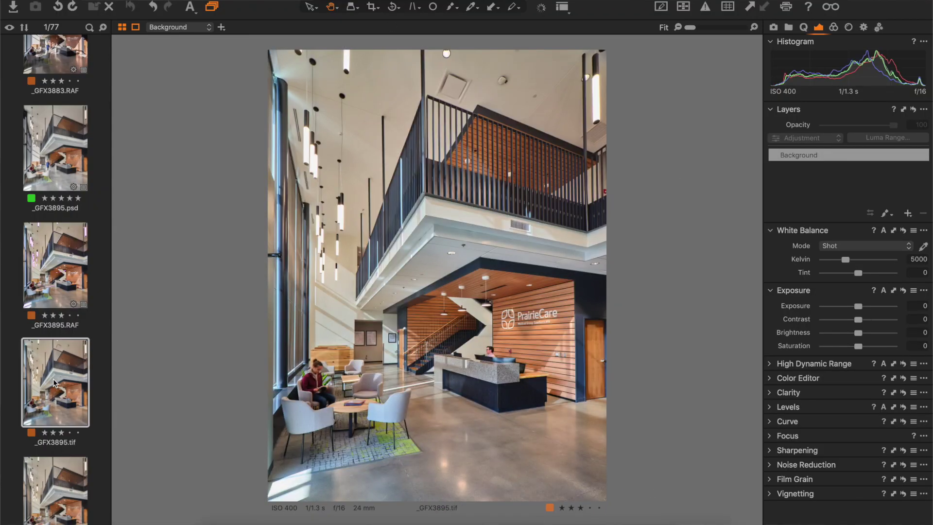